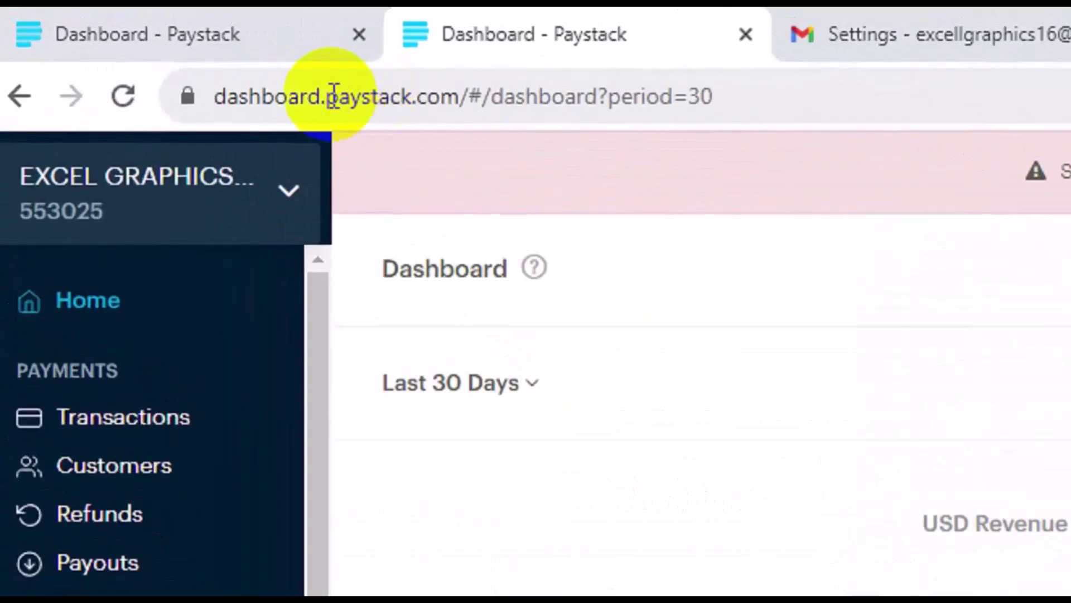
Open Payment Pages under Commerce and begin a new page to see One-time, Subscription and Product types
drag(327, 96, 458, 93)
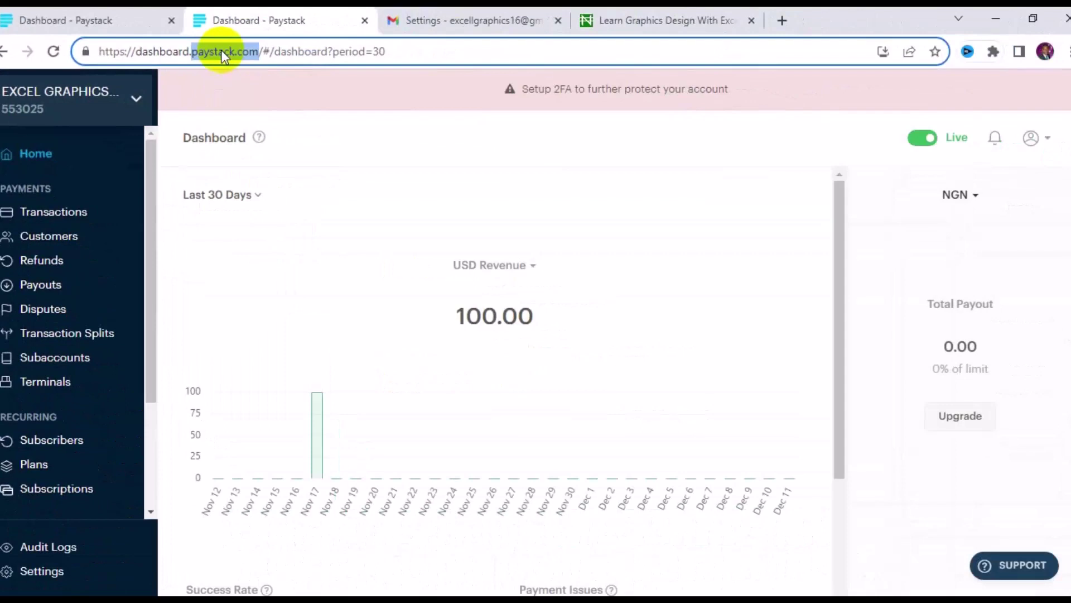
click(149, 162)
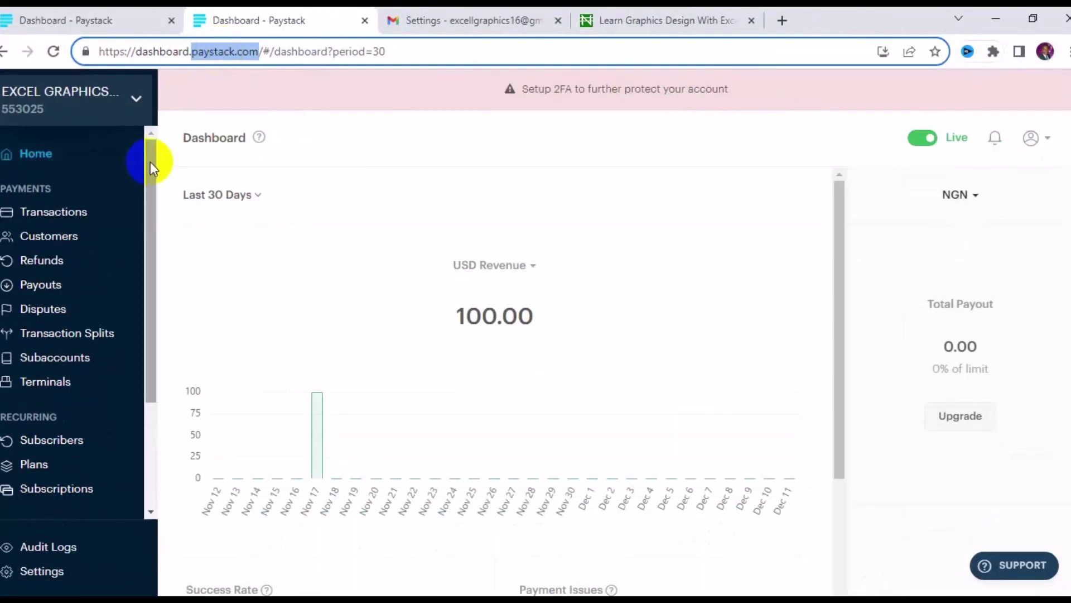
drag(150, 162, 147, 322)
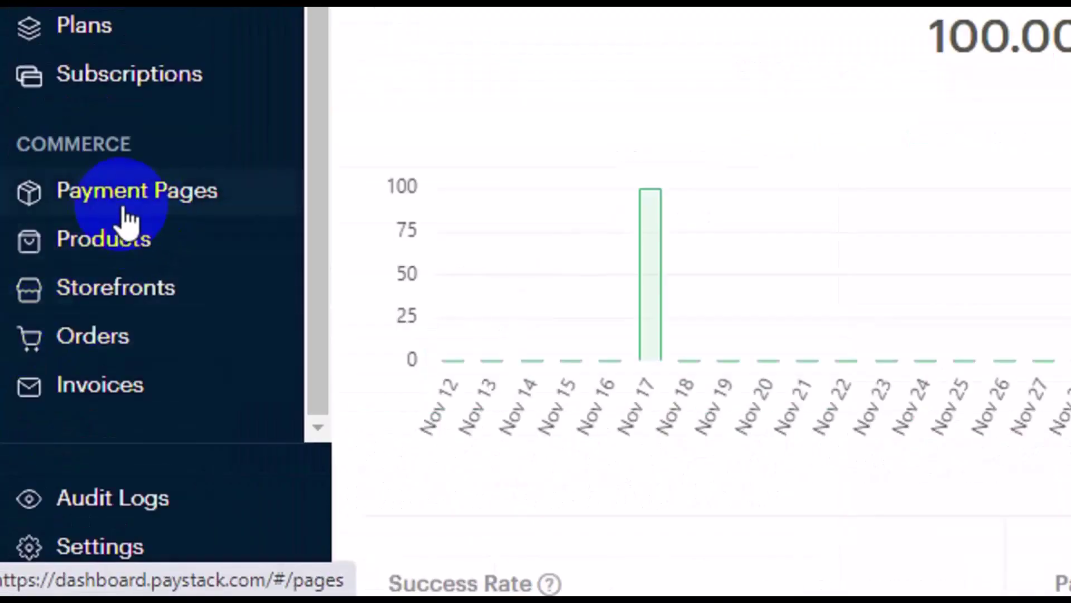
click(127, 216)
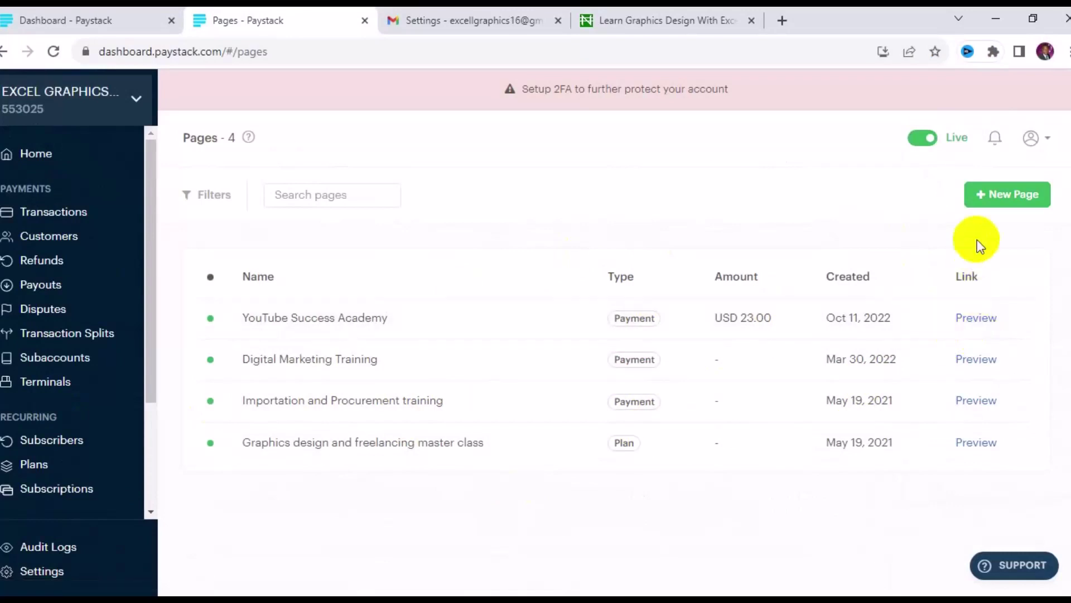
click(1012, 202)
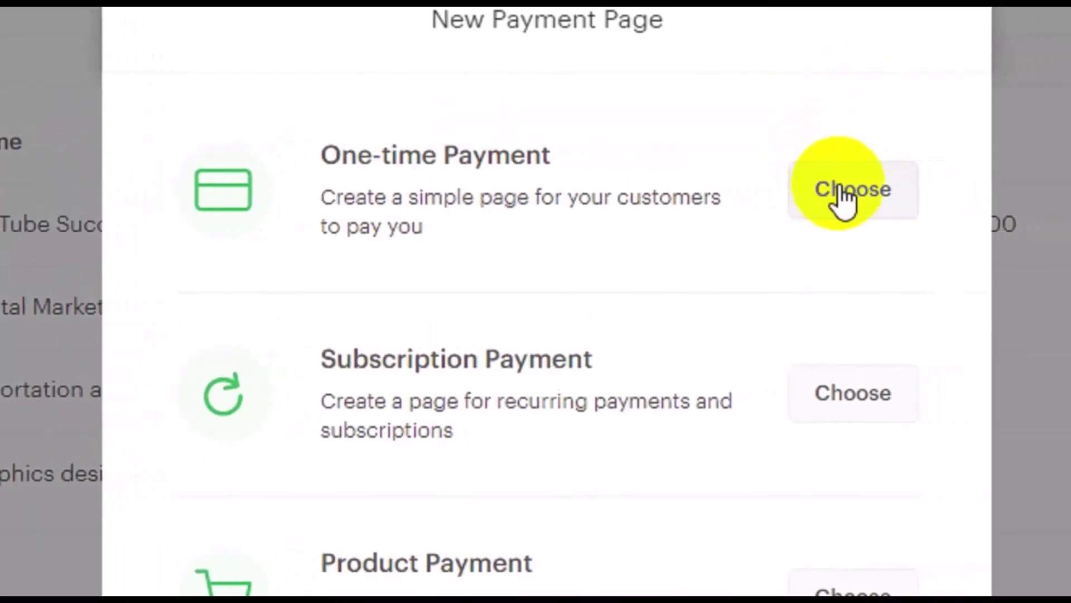
Choose a one-time page named 'Website Design Training' with description 'The page is for web design training payment link'
click(854, 195)
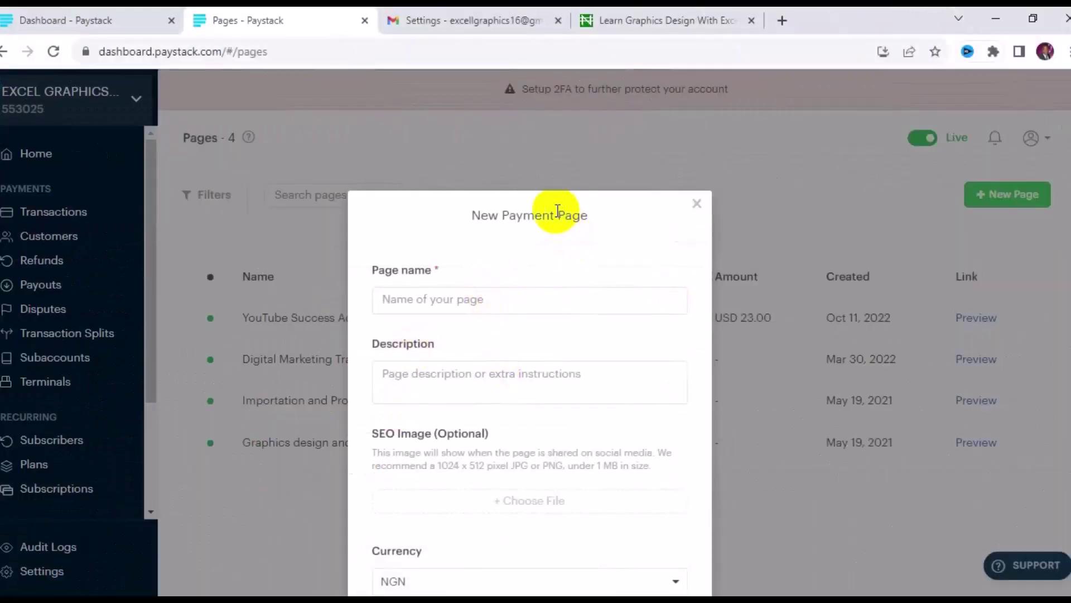
click(481, 299)
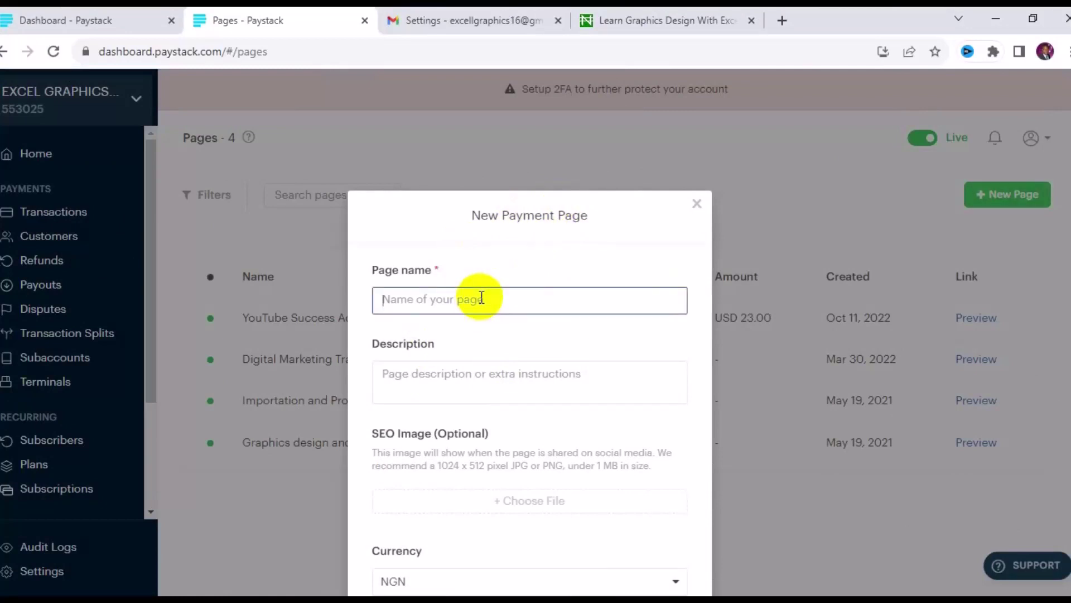
text(Website Design Training)
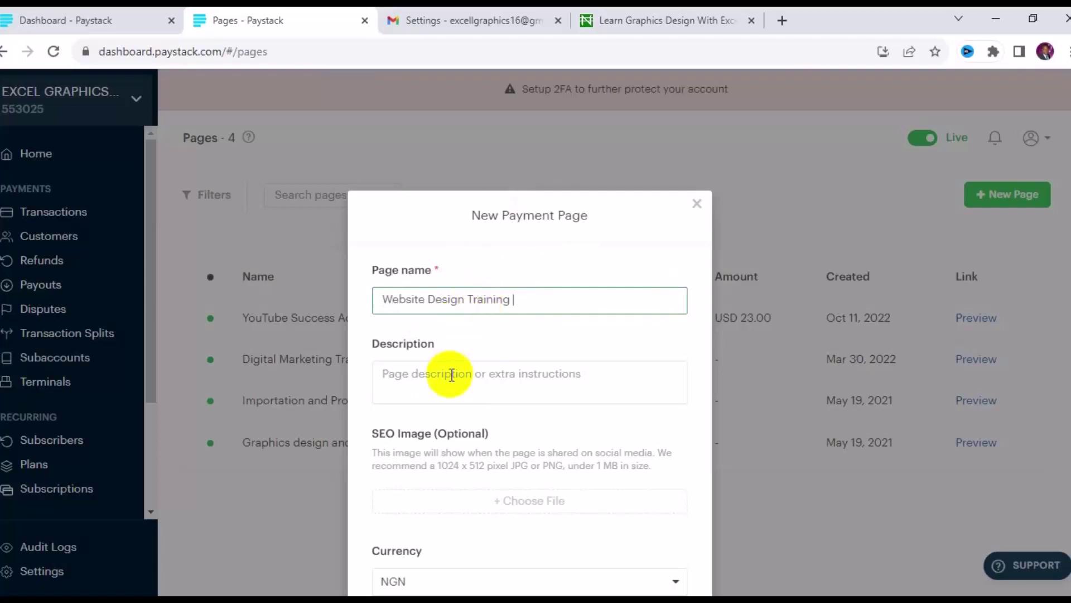
click(452, 375)
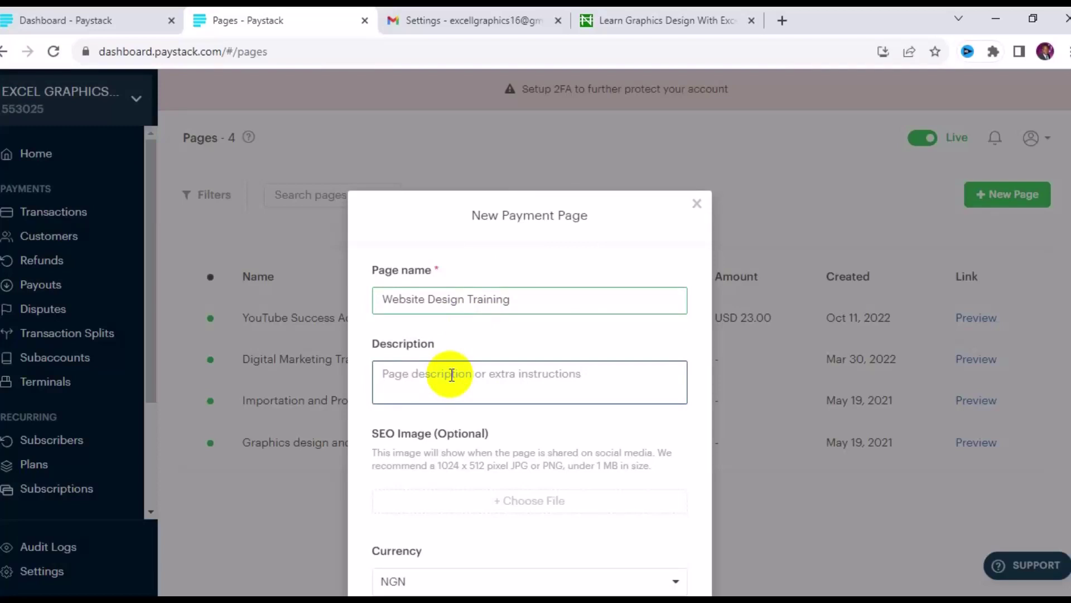
text(T)
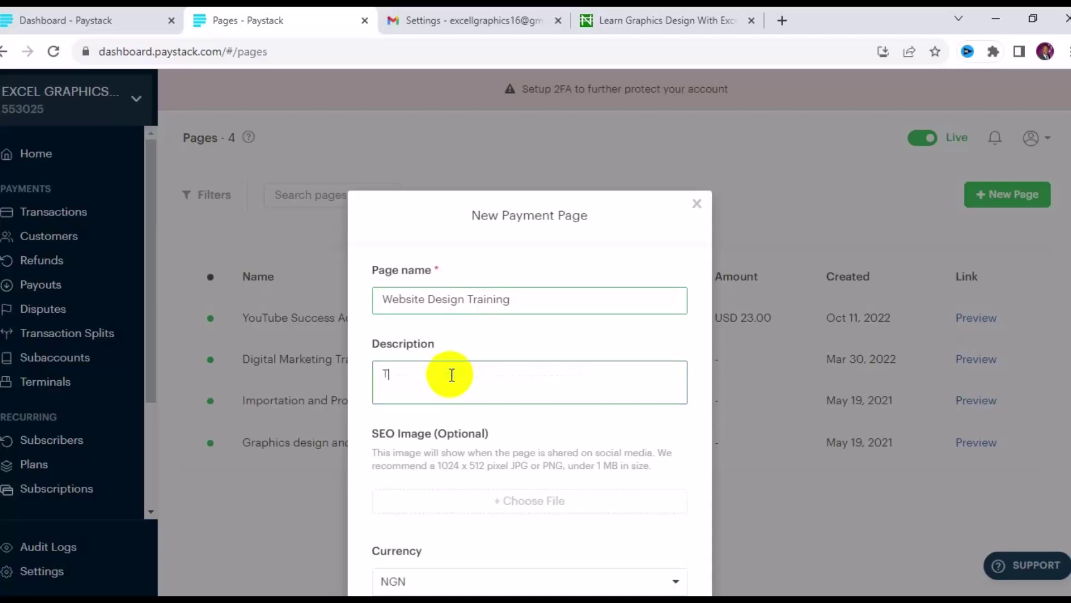
text(he page is for web design)
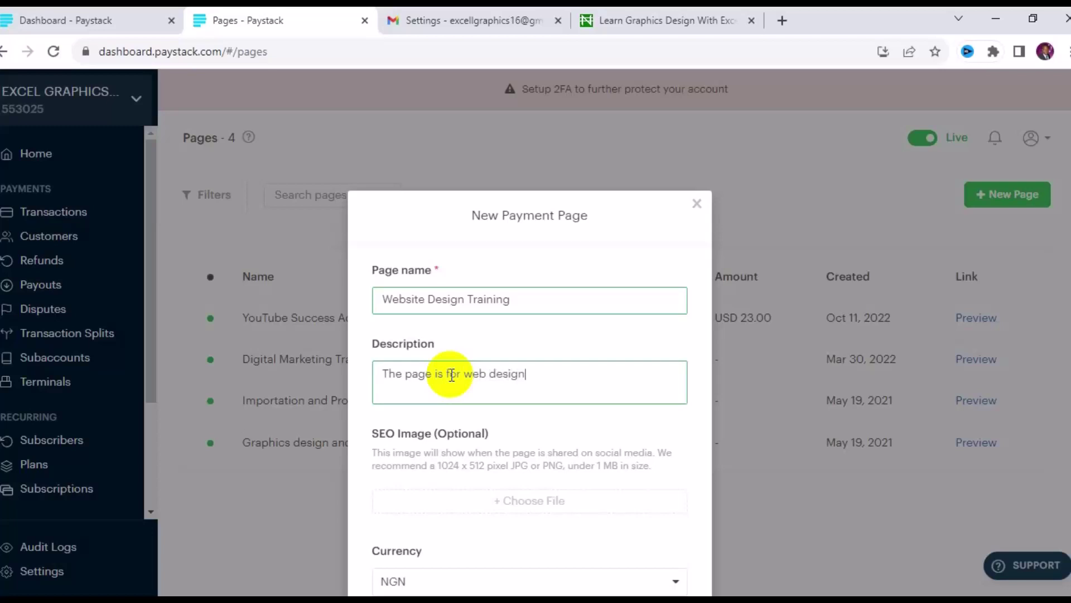
text( training payment link)
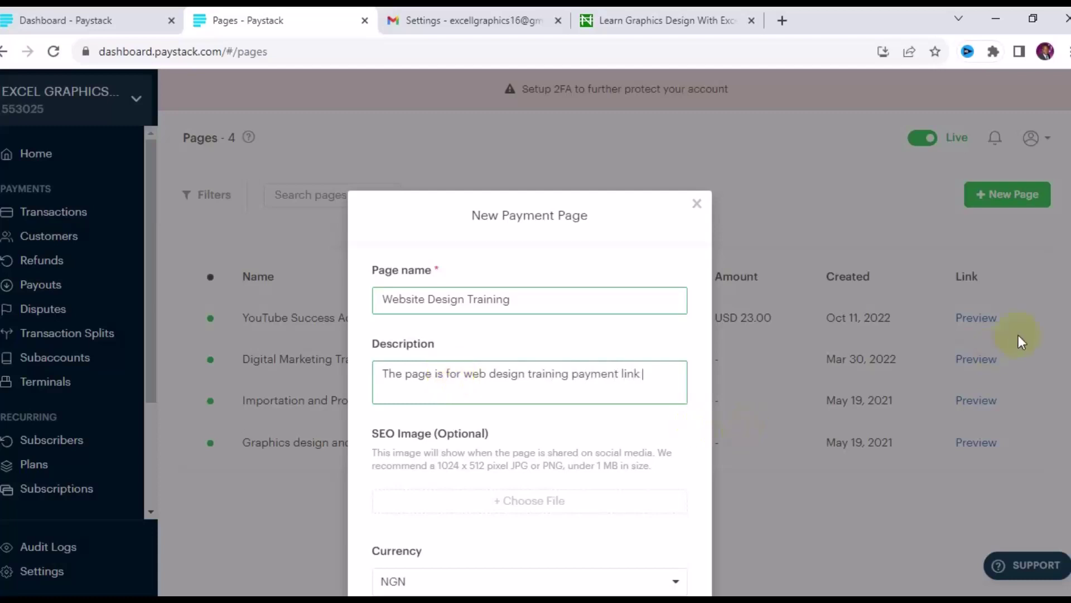
scroll(760, 424, down, 5)
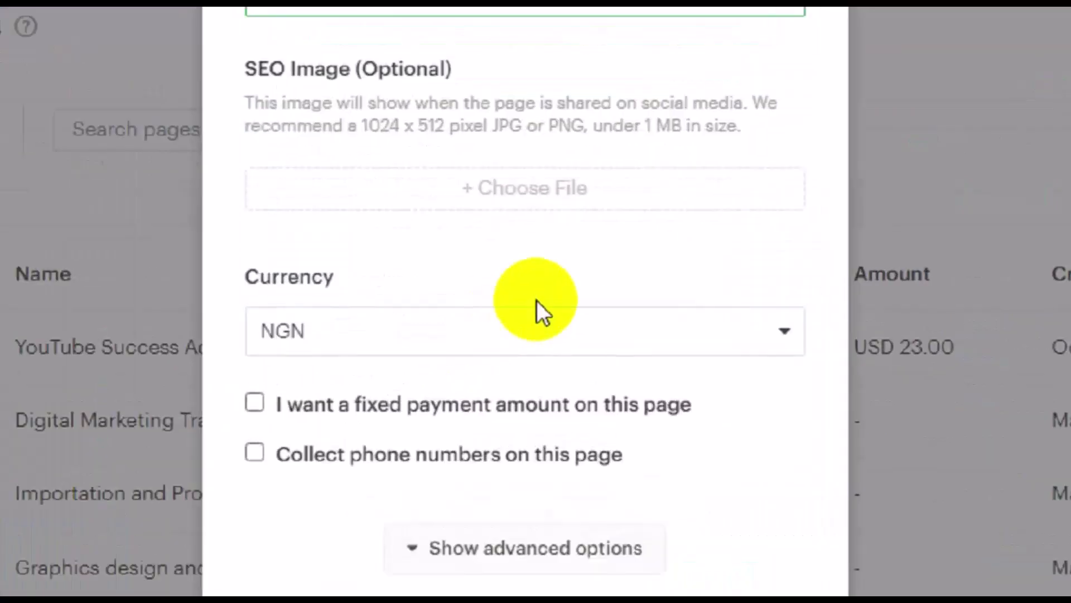
Set the payment page's currency to USD
click(558, 326)
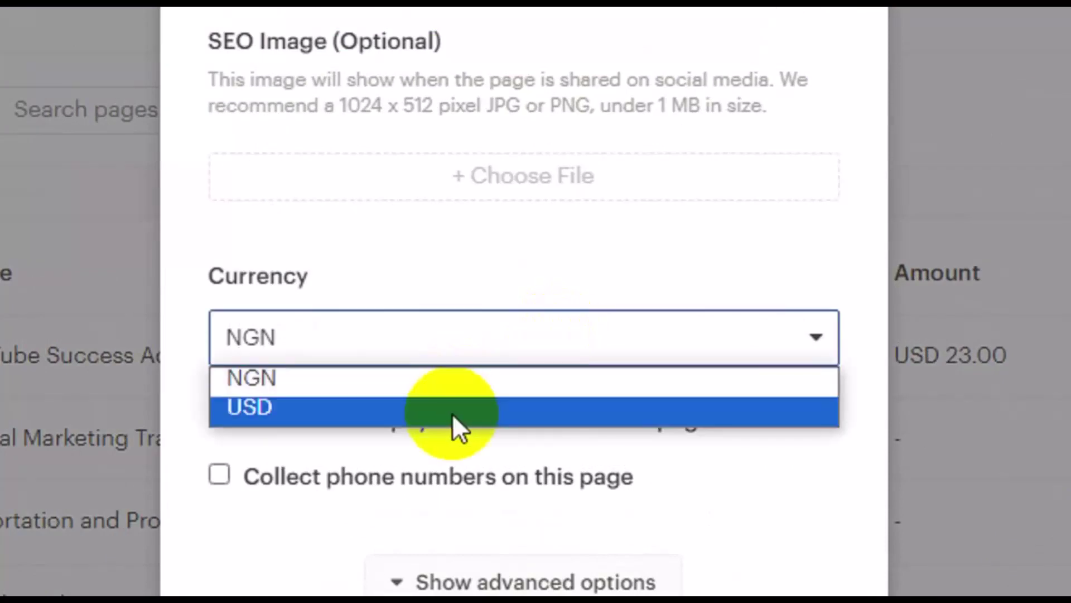
click(453, 413)
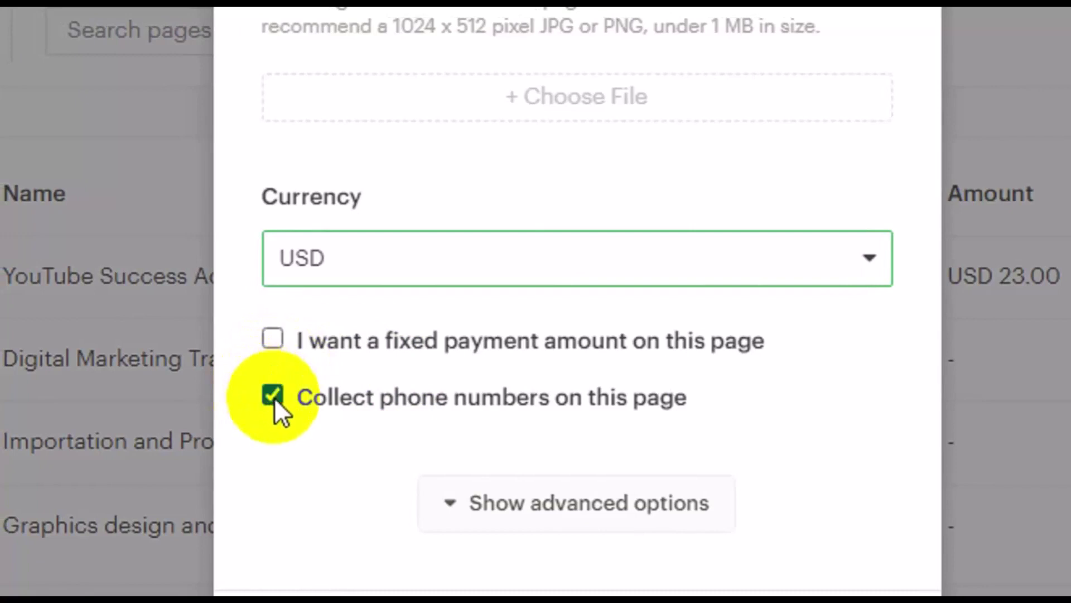
scroll(363, 545, down, 1)
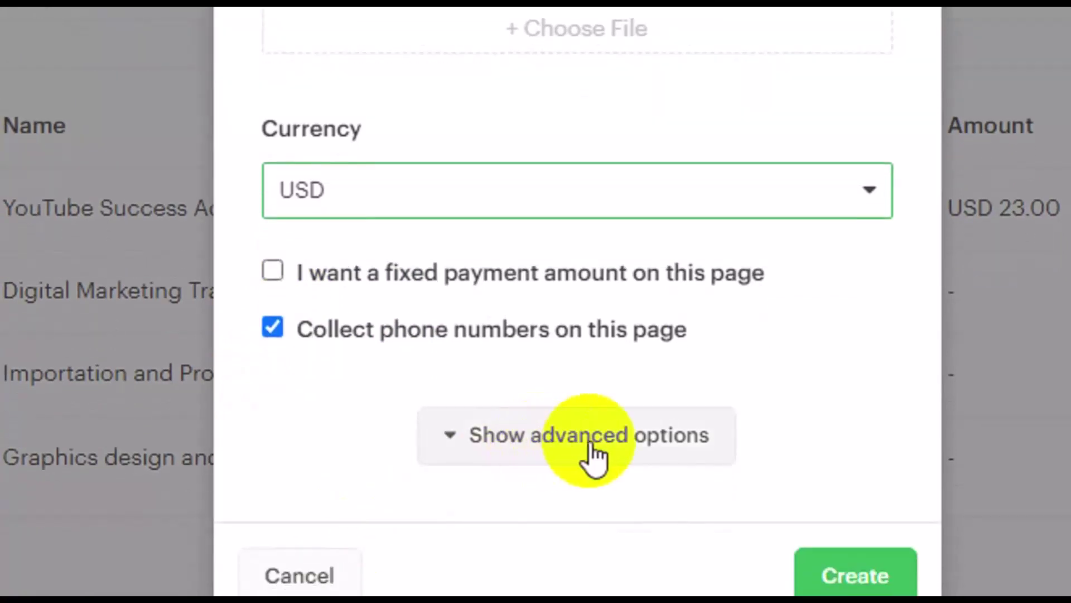
In the advanced options, set the custom link to paystack.com/pay/WebDesign25
click(599, 444)
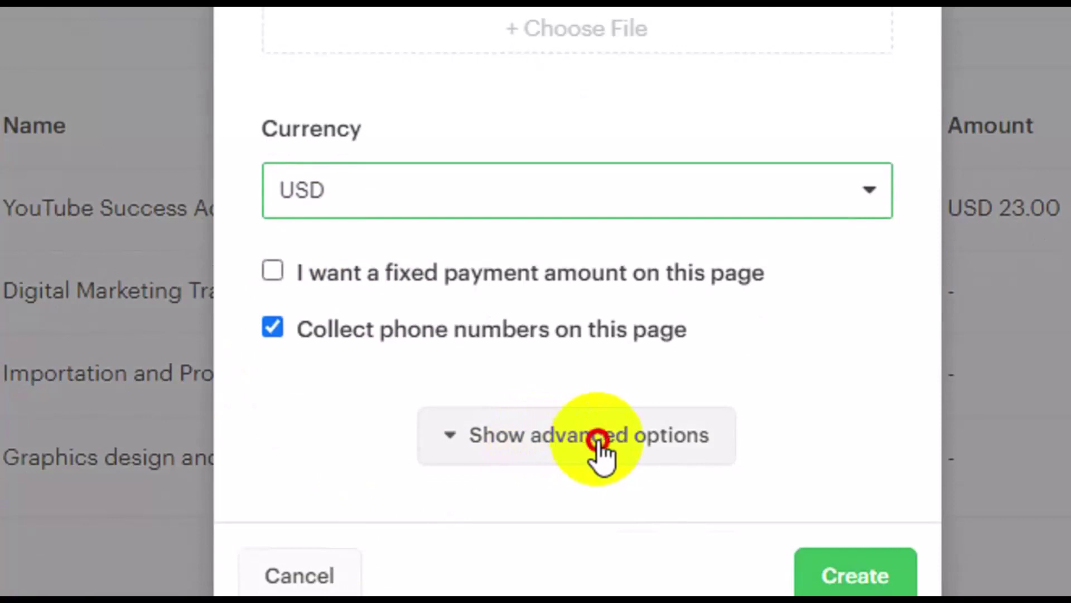
scroll(581, 440, down, 3)
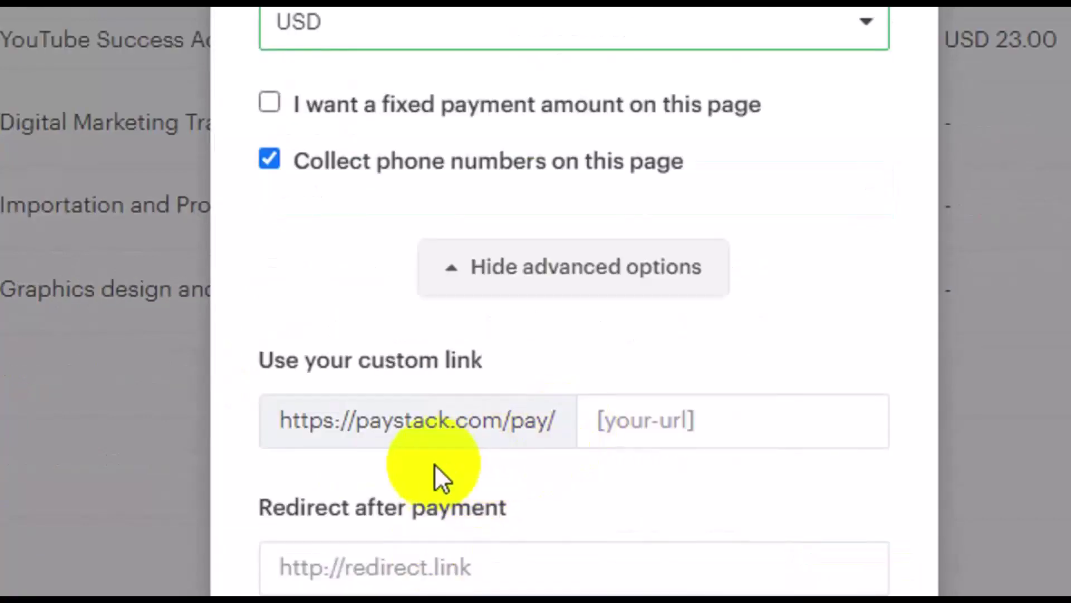
click(649, 442)
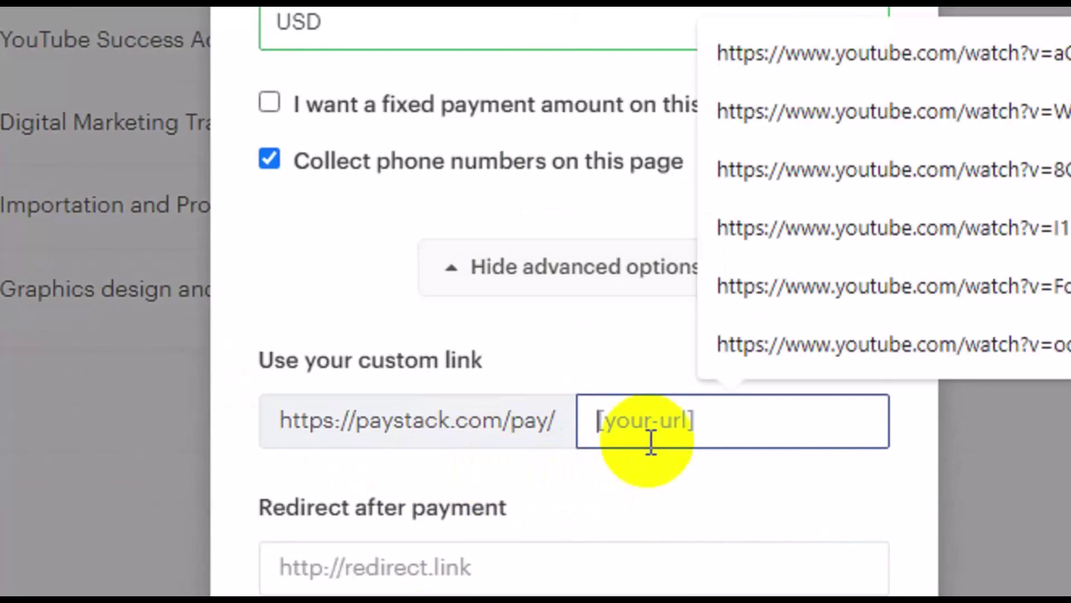
text(W)
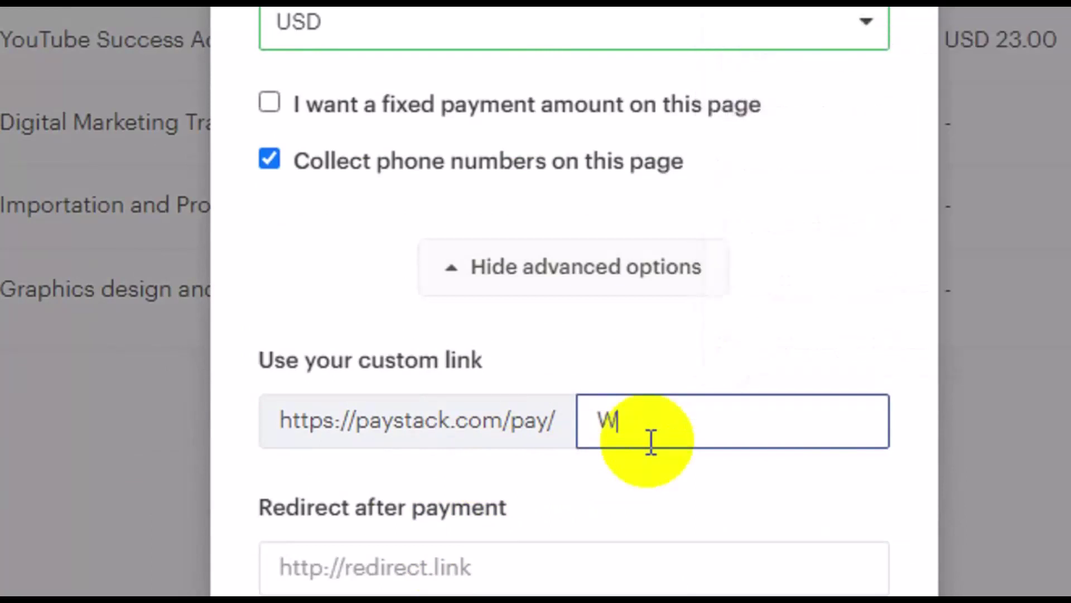
text(ebDesign25)
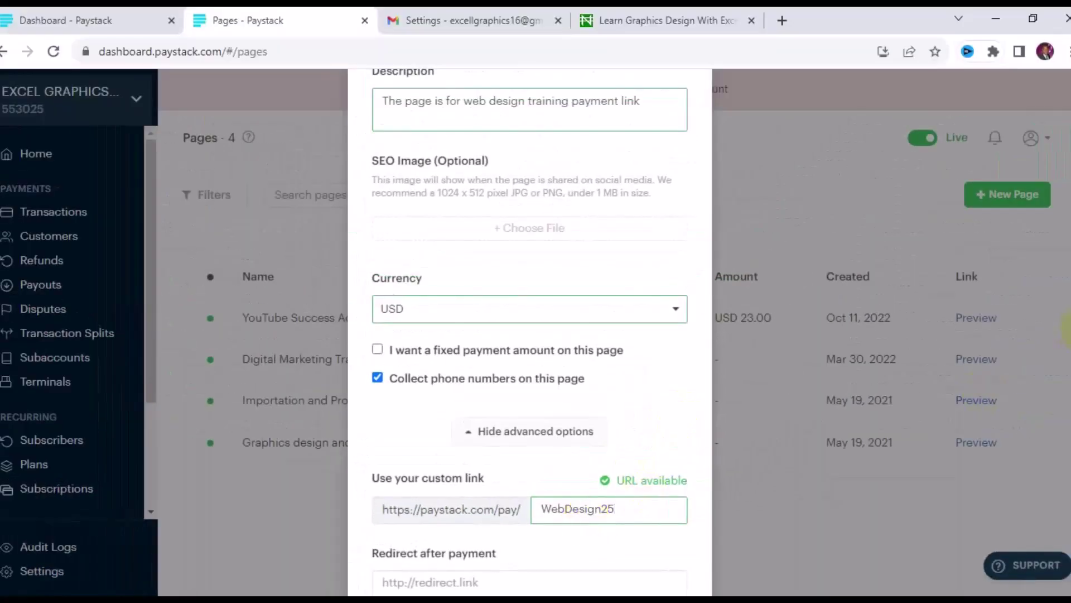
scroll(530, 329, down, 3)
Enter the after-payment success message 'Thank you for your pateronage!'
scroll(546, 360, down, 2)
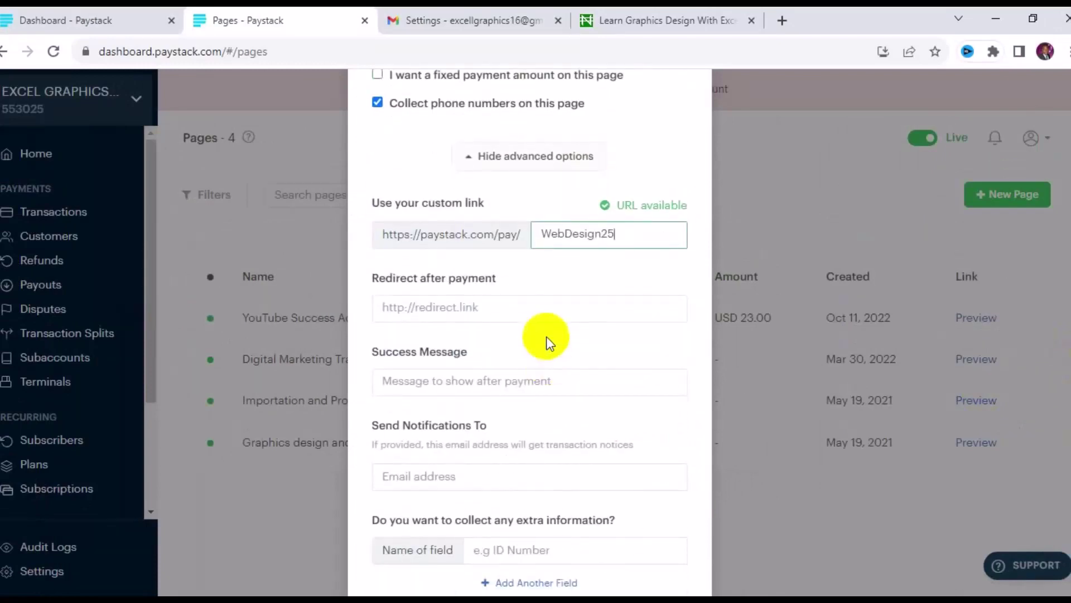
click(546, 308)
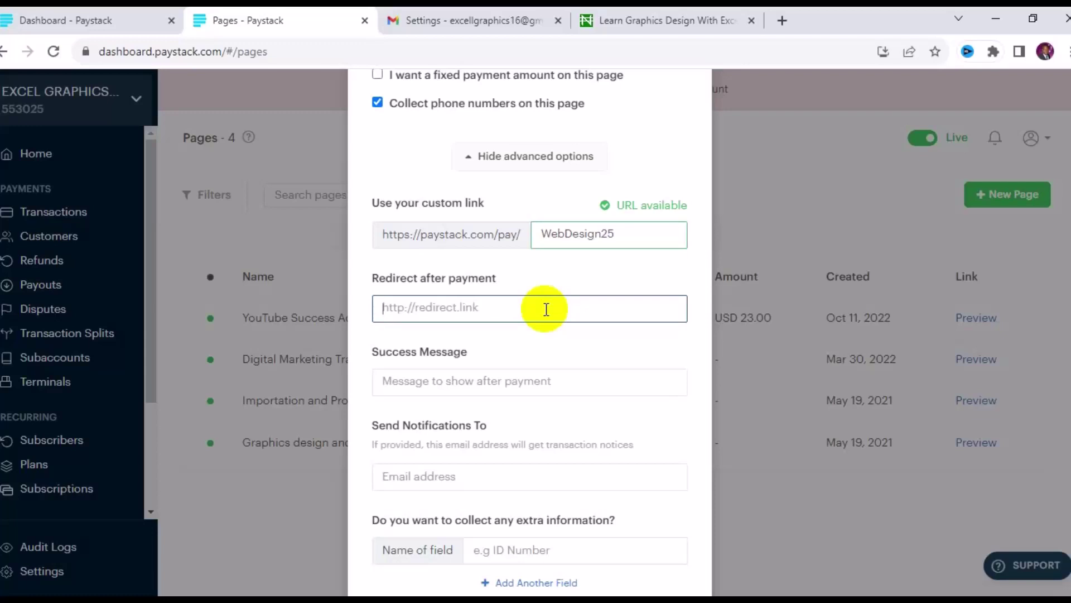
click(539, 388)
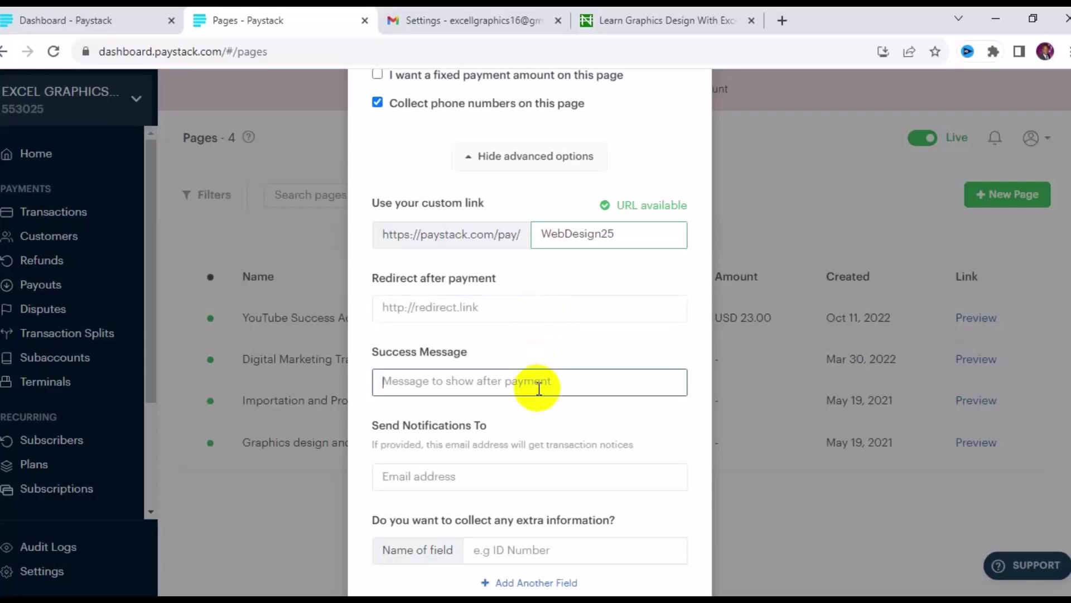
text(T)
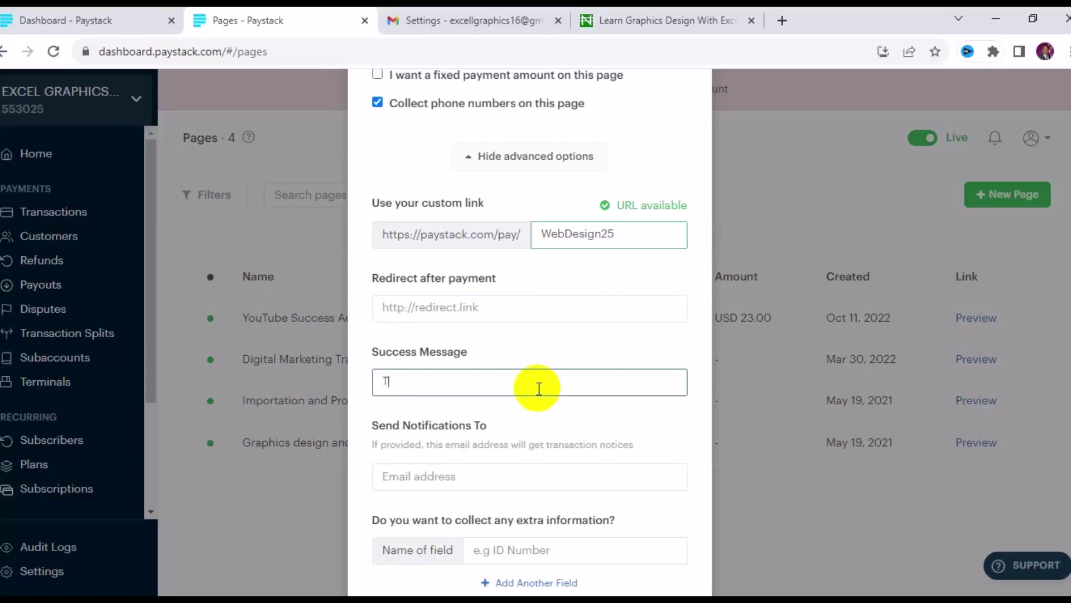
text(hank you for your pateronage!)
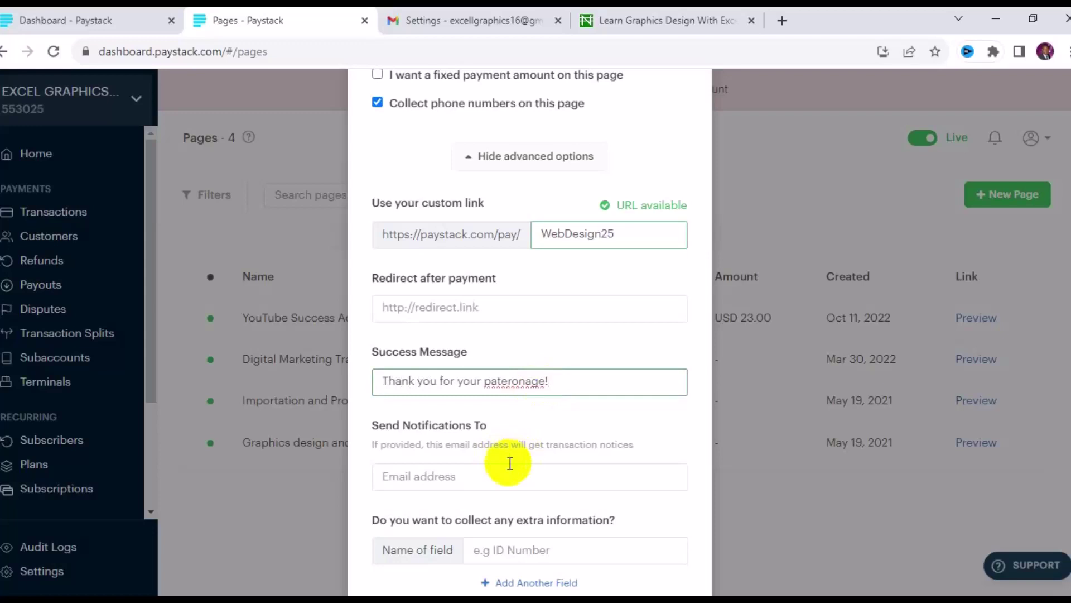
click(494, 477)
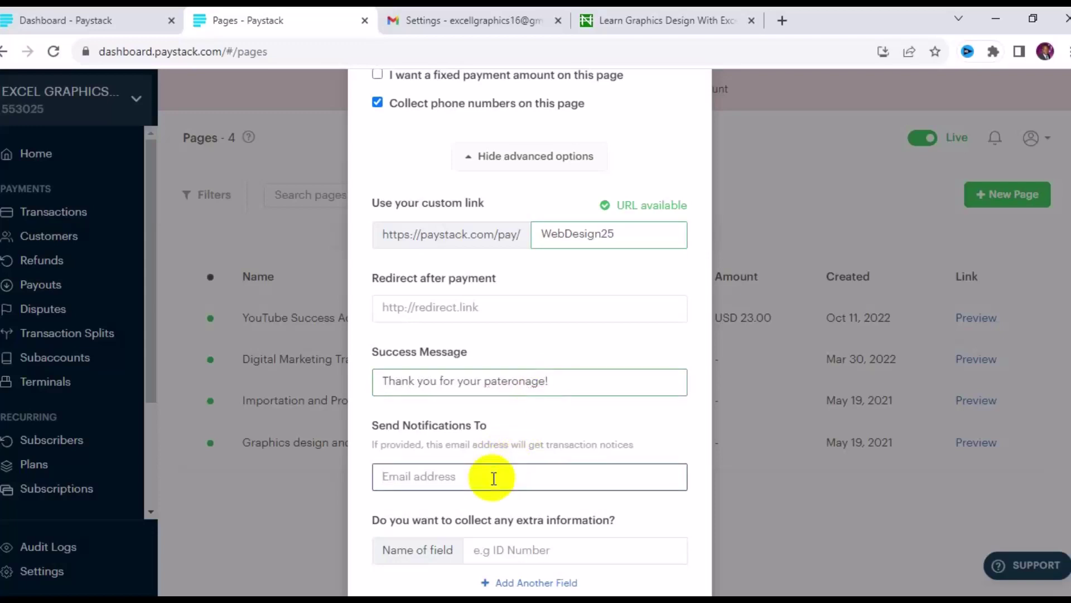
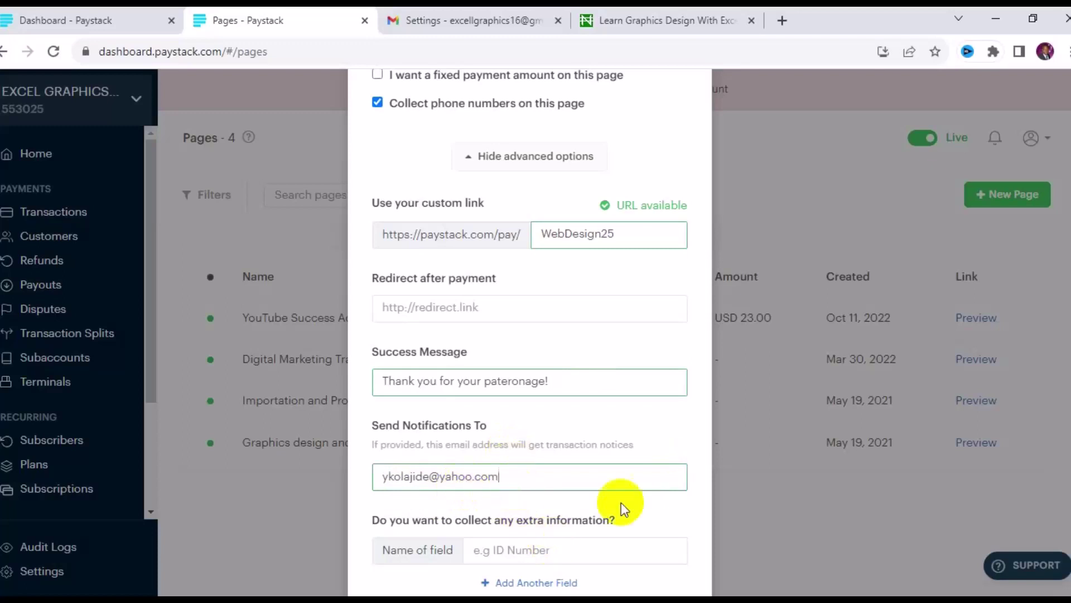
Fill in the notification e-mail address for transaction notices, correcting a typo along the way
scroll(1067, 373, down, 2)
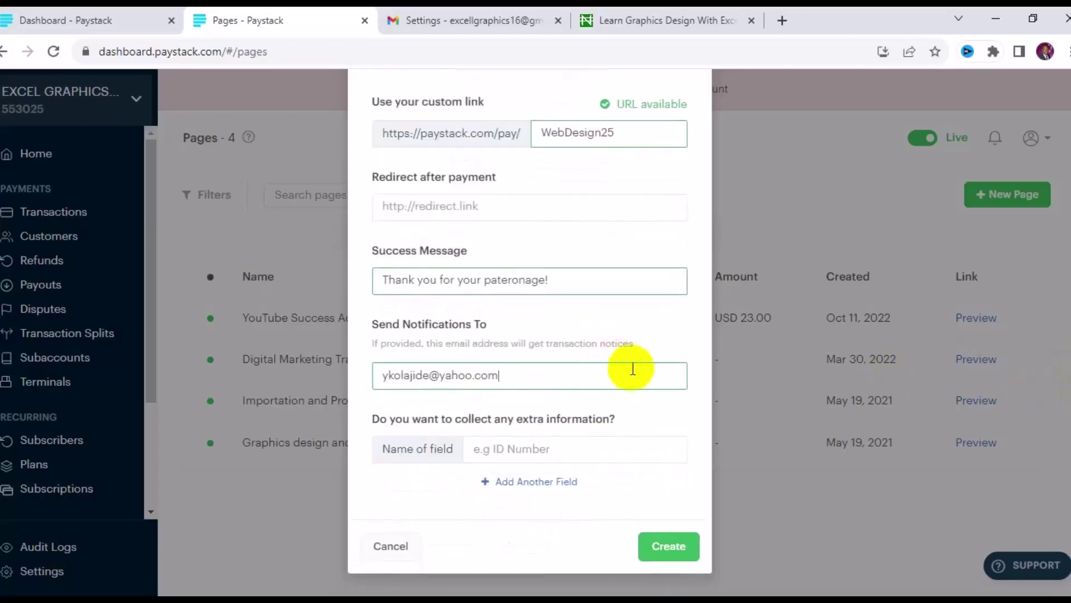
drag(569, 375, 334, 401)
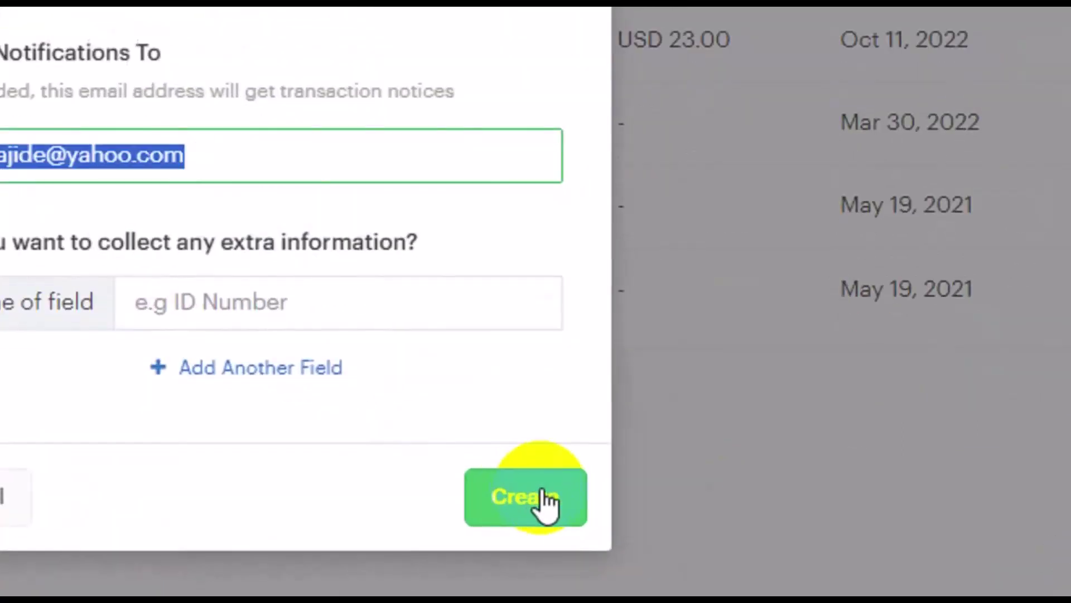
Create the Website Design Training page and copy its link paystack.com/pay/webdesign25
click(544, 499)
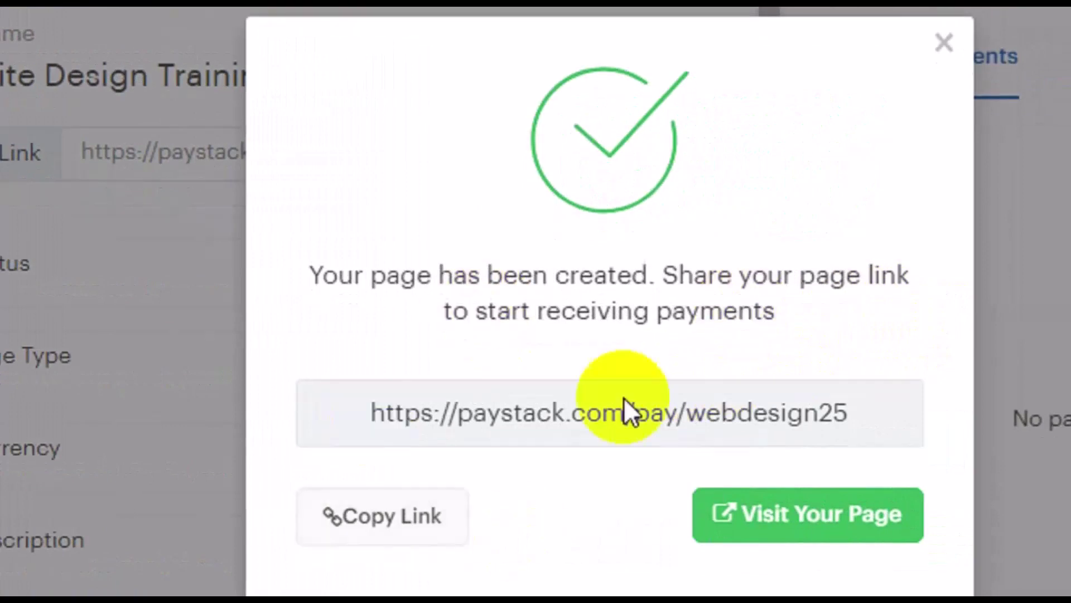
drag(366, 413, 728, 438)
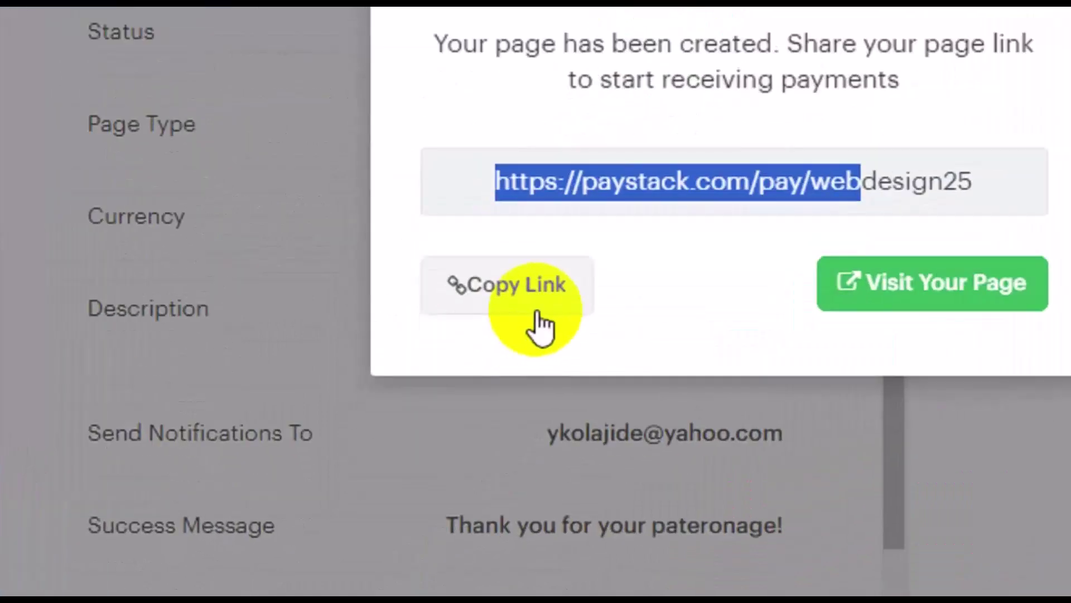
click(431, 442)
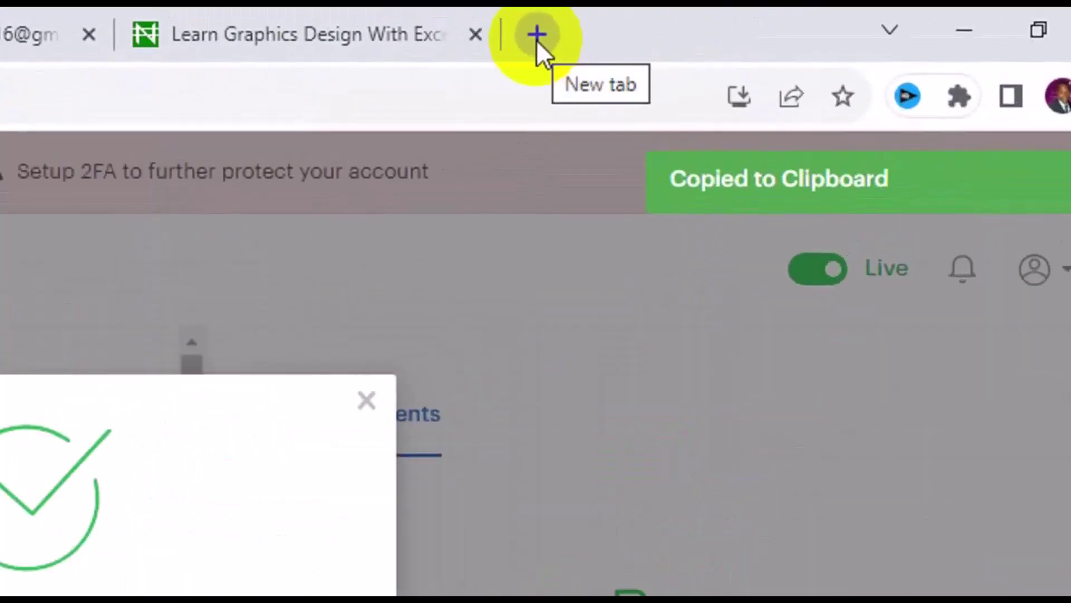
Load the copied paystack.com/pay/webdesign25 link in a new browser tab
click(536, 36)
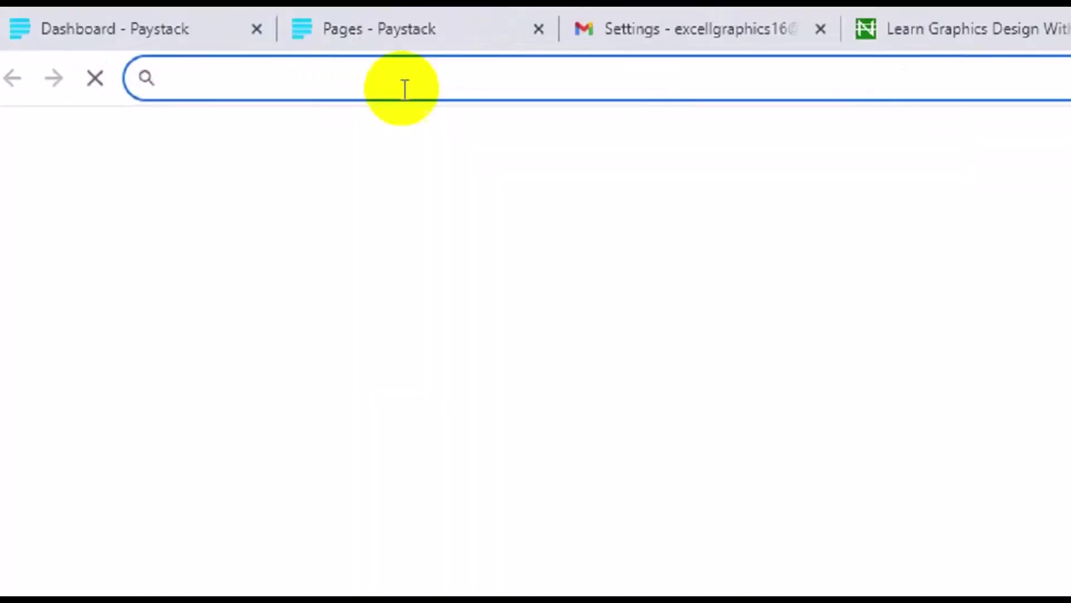
text(https://paystack.com/pay/webdesign25)
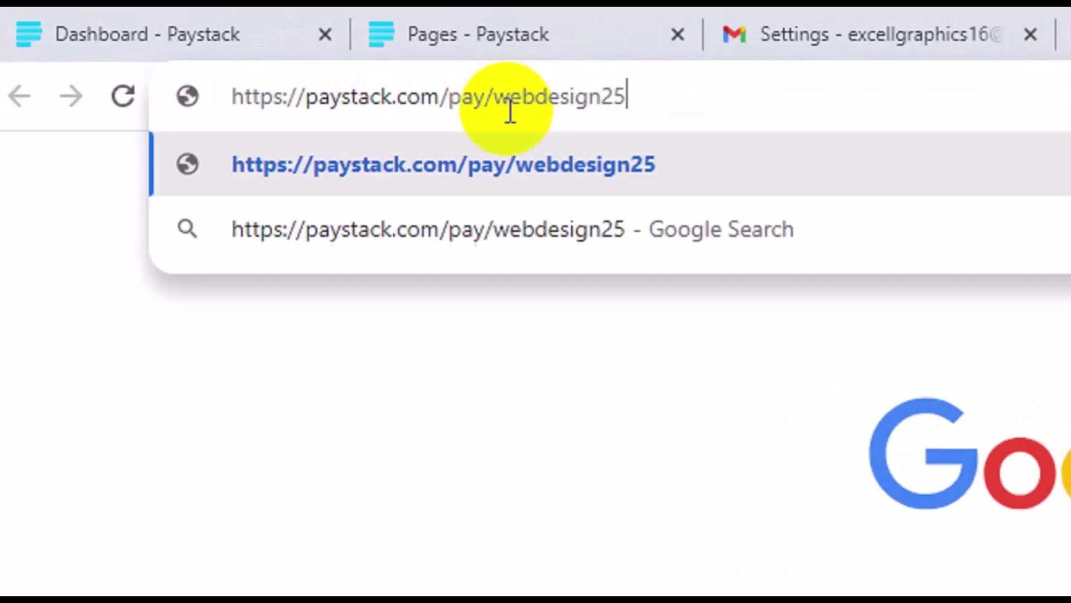
key(Return)
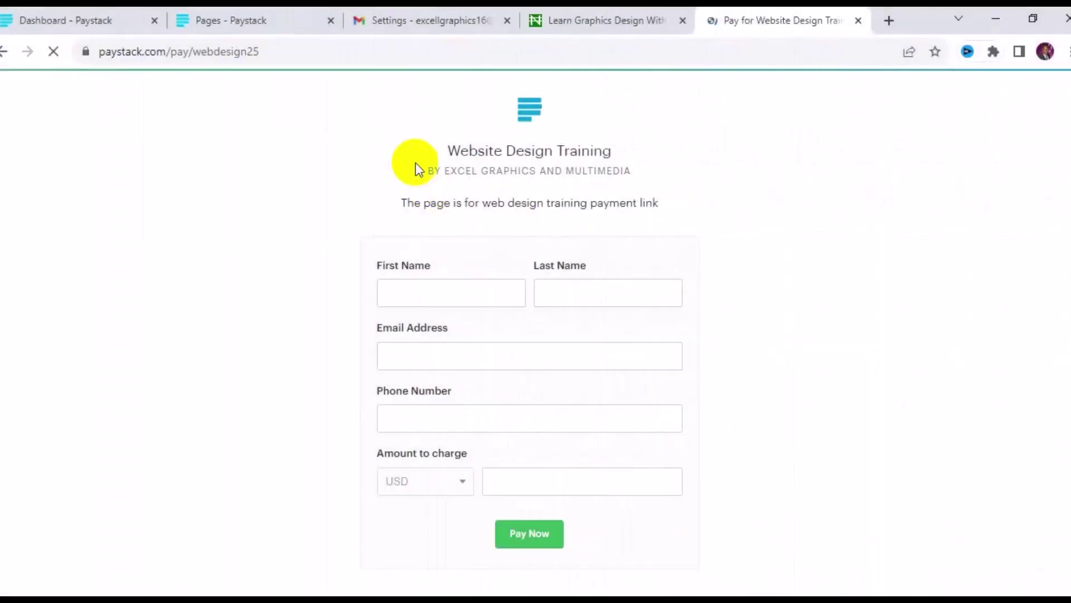
drag(658, 203, 402, 204)
drag(546, 202, 611, 257)
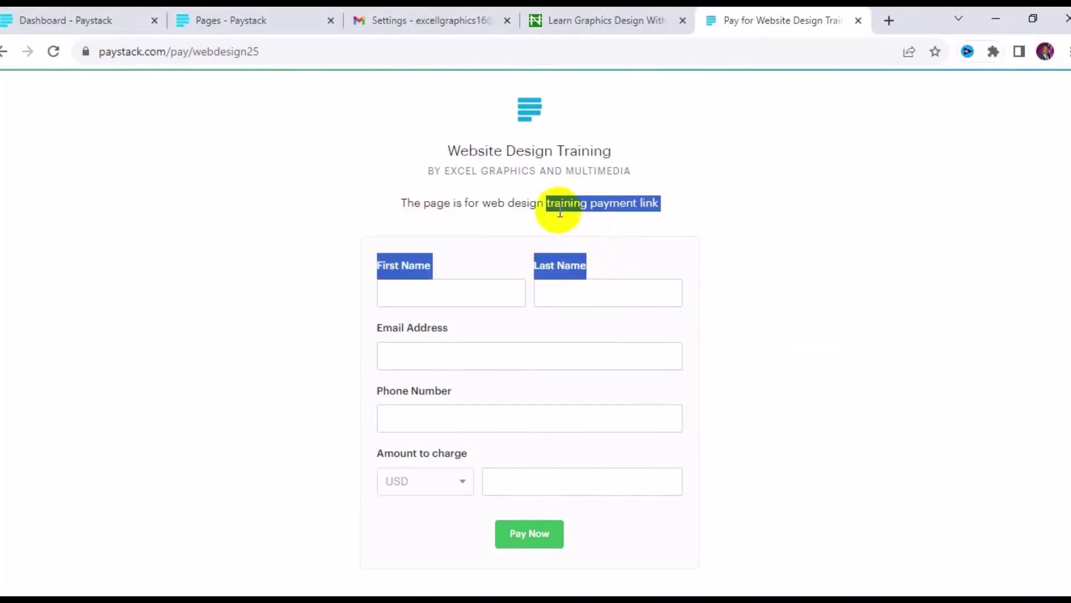
click(509, 200)
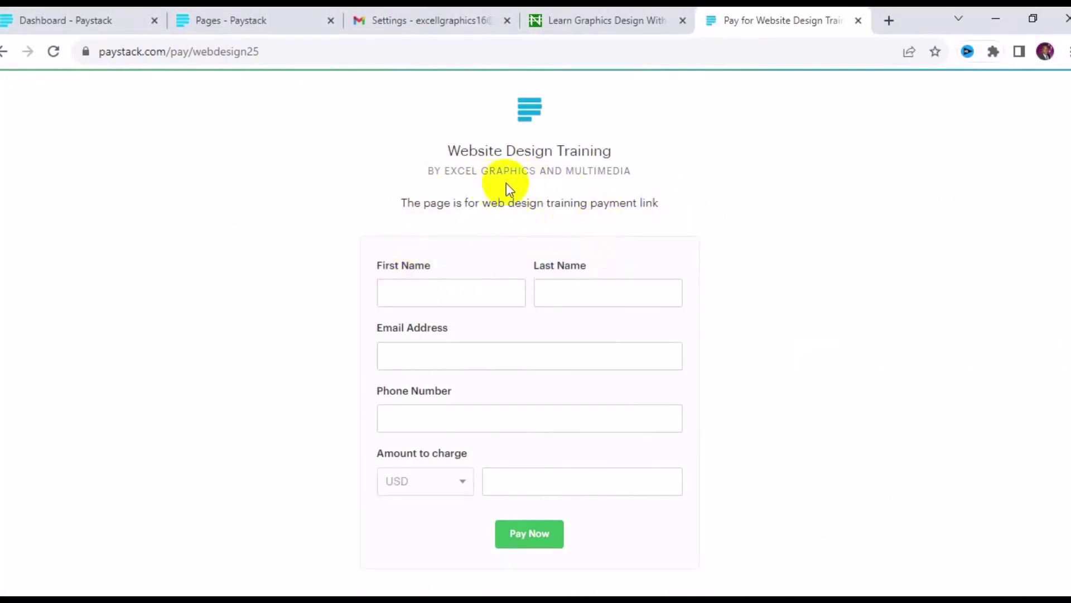
Go through the form's First Name, Last Name, Email, Phone and USD Amount fields
click(460, 300)
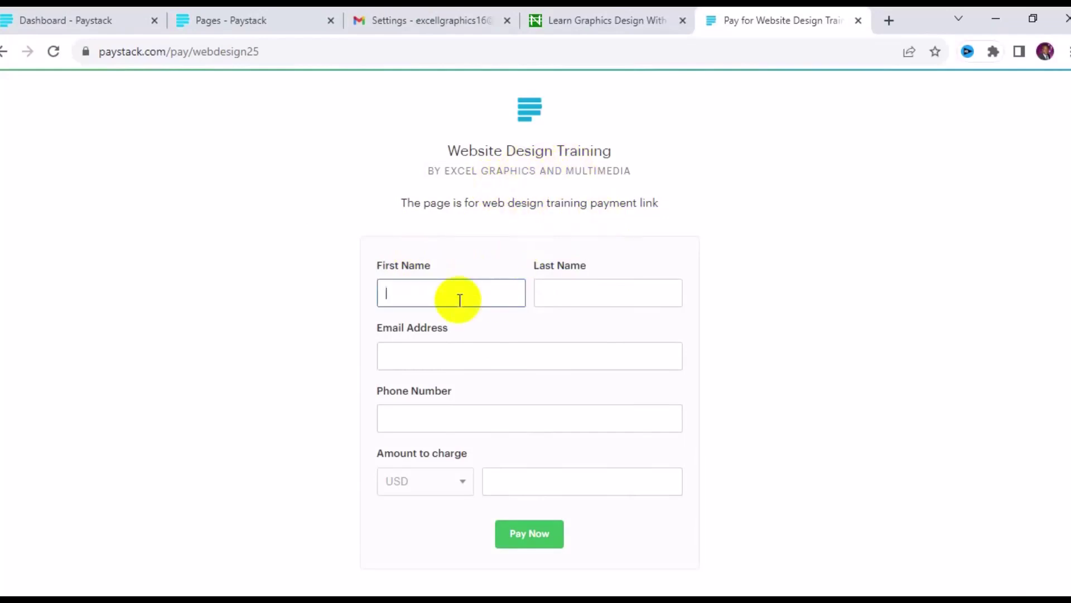
click(563, 290)
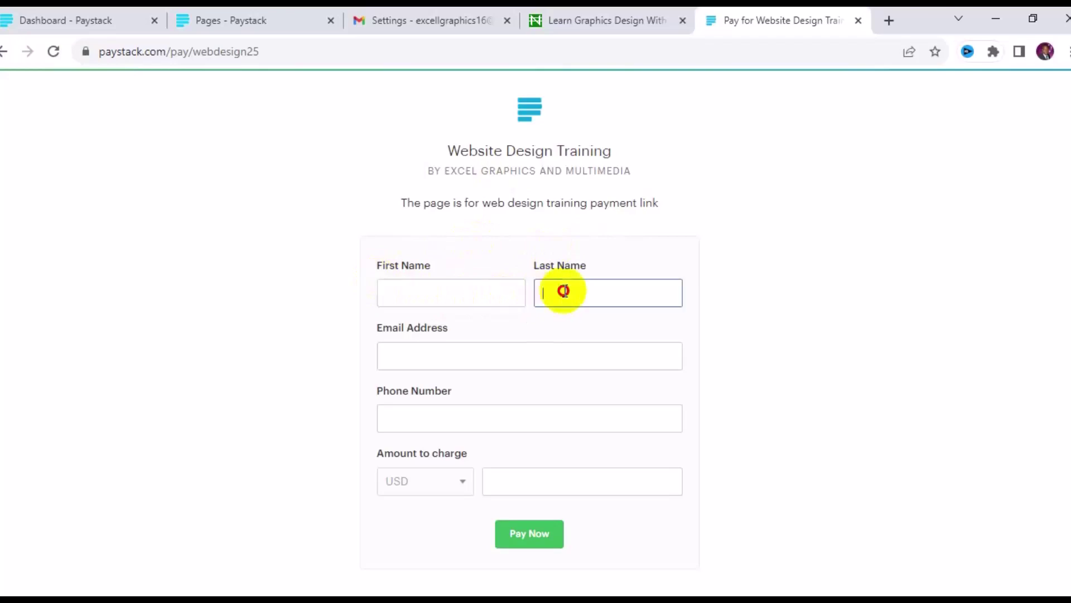
click(531, 347)
click(490, 419)
click(494, 482)
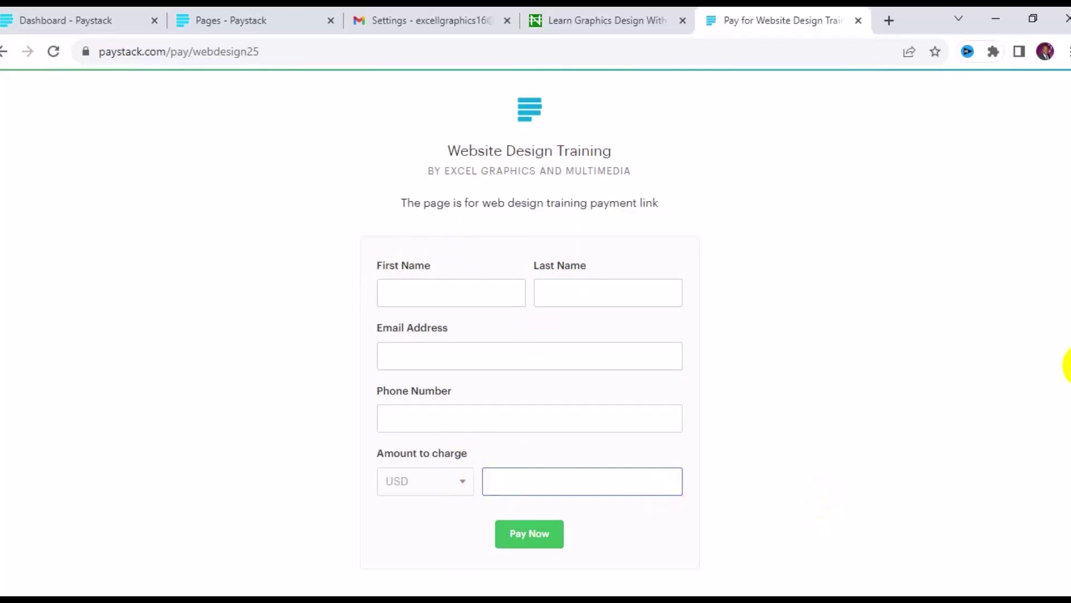
scroll(1066, 366, down, 2)
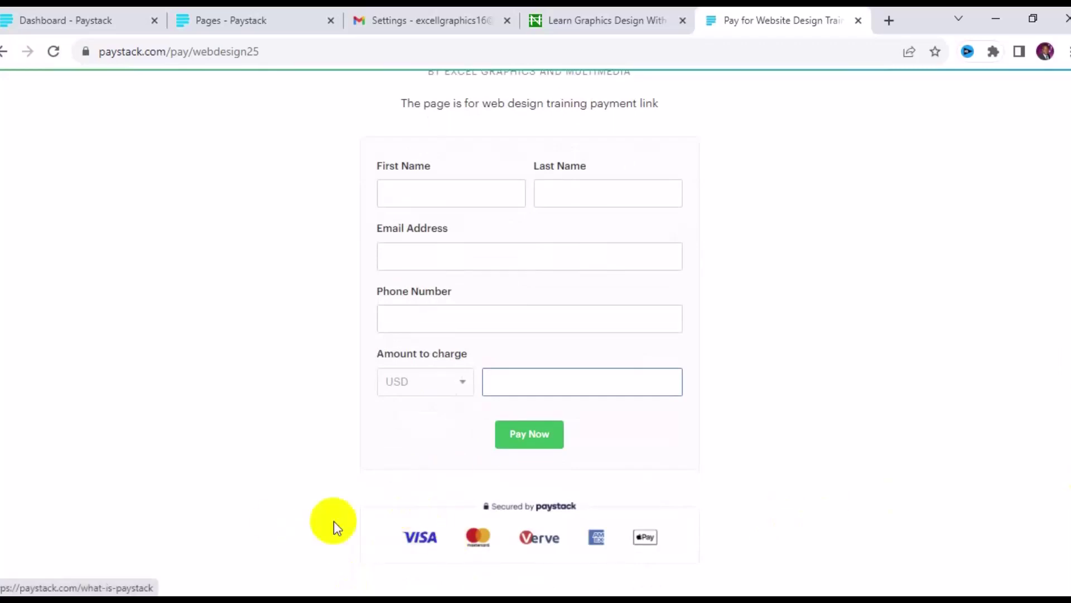
click(405, 544)
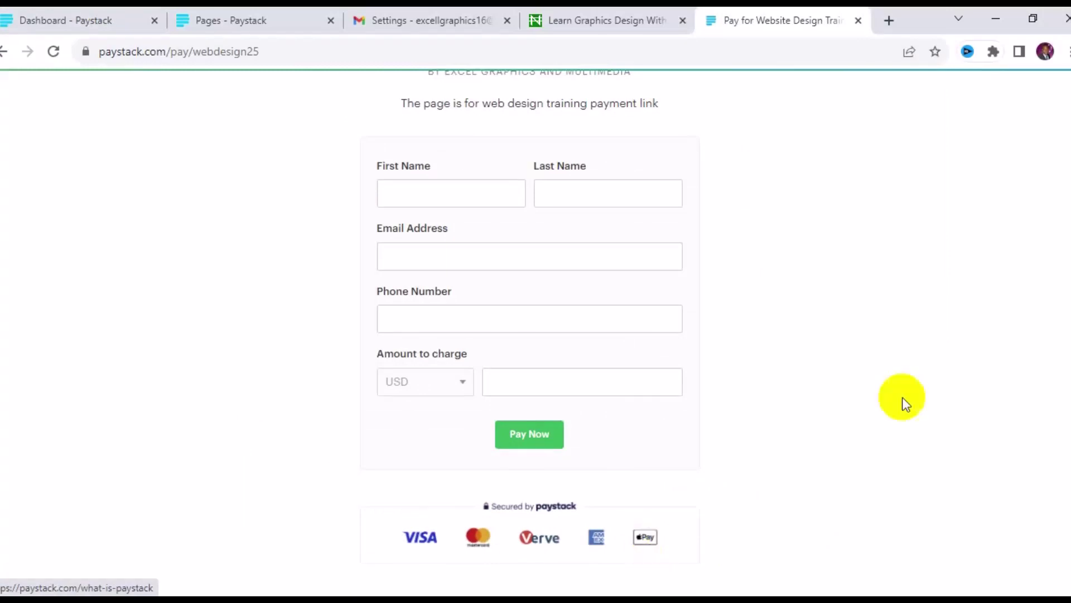
scroll(1068, 253, up, 2)
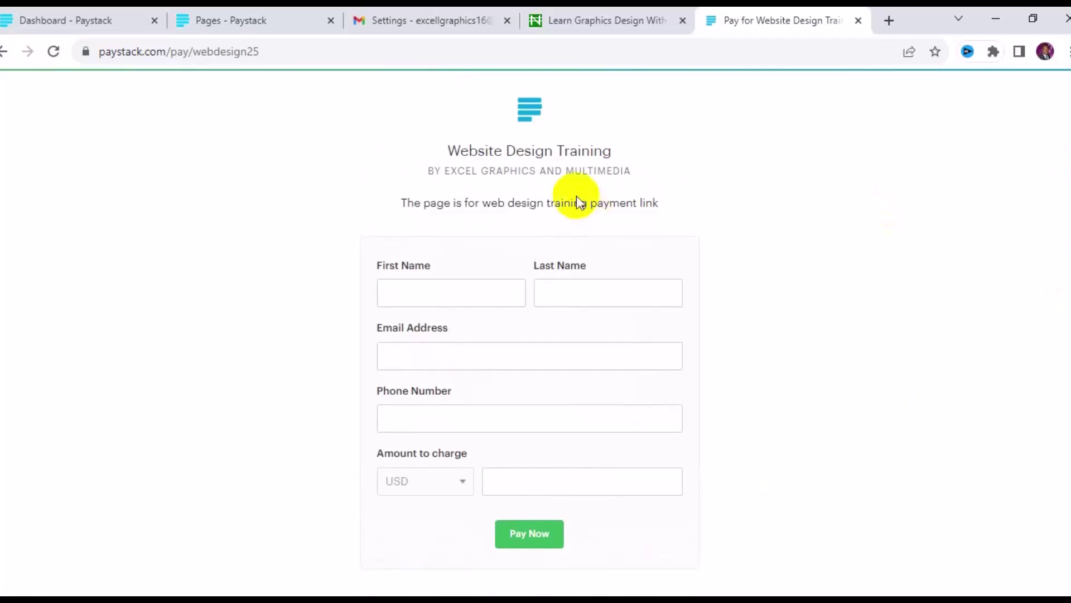
click(142, 49)
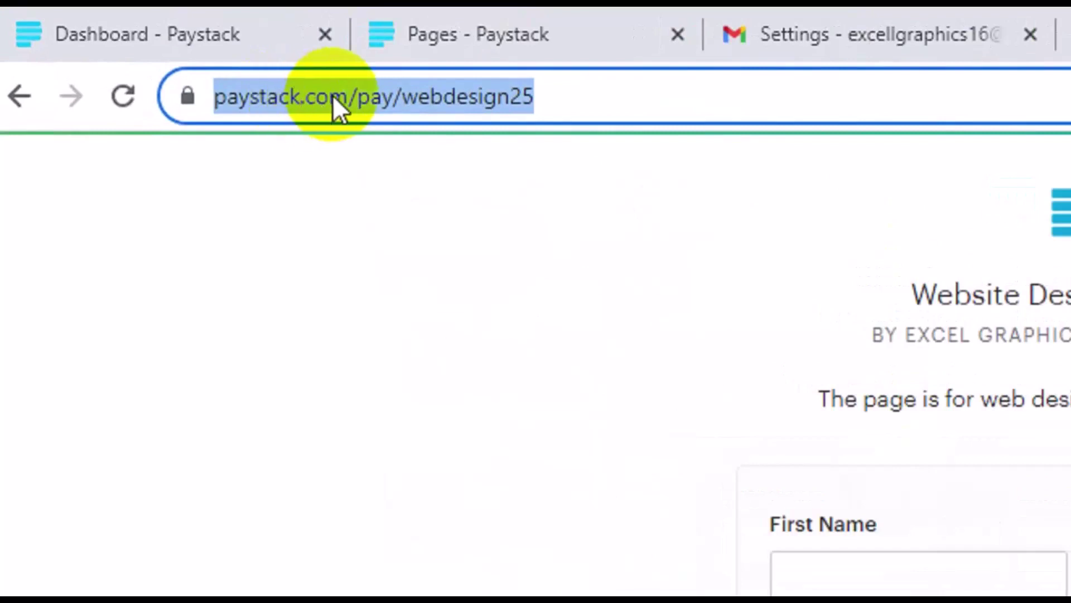
click(334, 96)
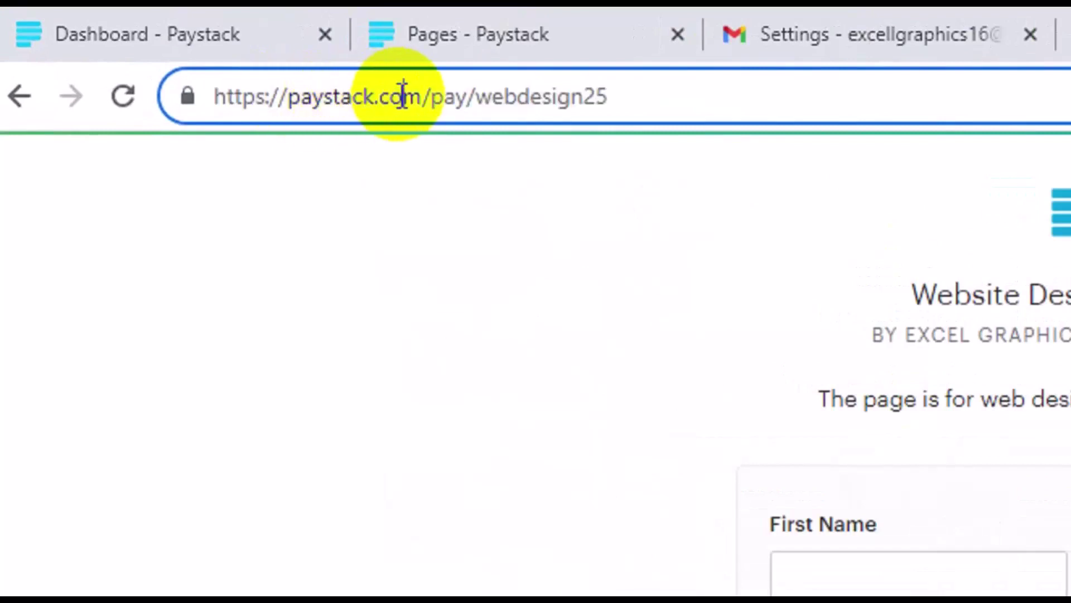
drag(422, 96, 219, 128)
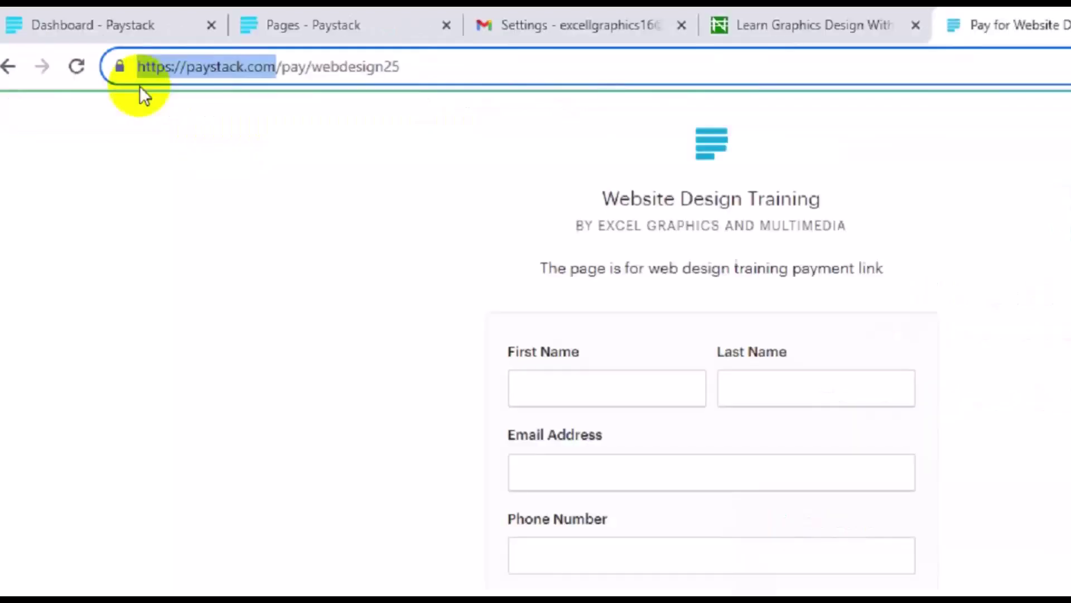
Back on the dashboard, open Transactions and scroll to the last of the 33 successful payments
click(113, 8)
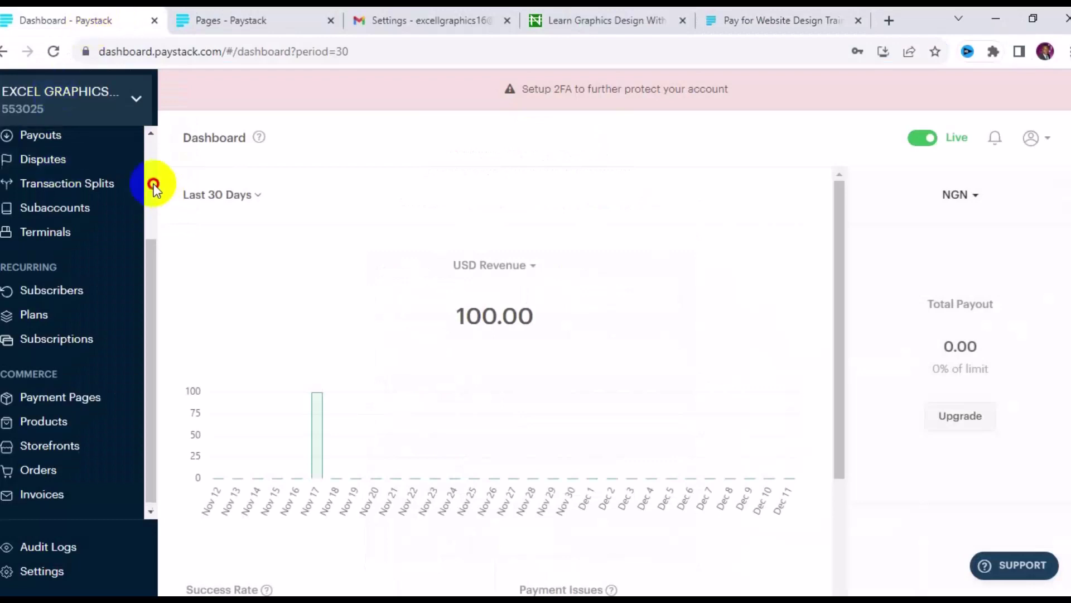
scroll(153, 183, up, 3)
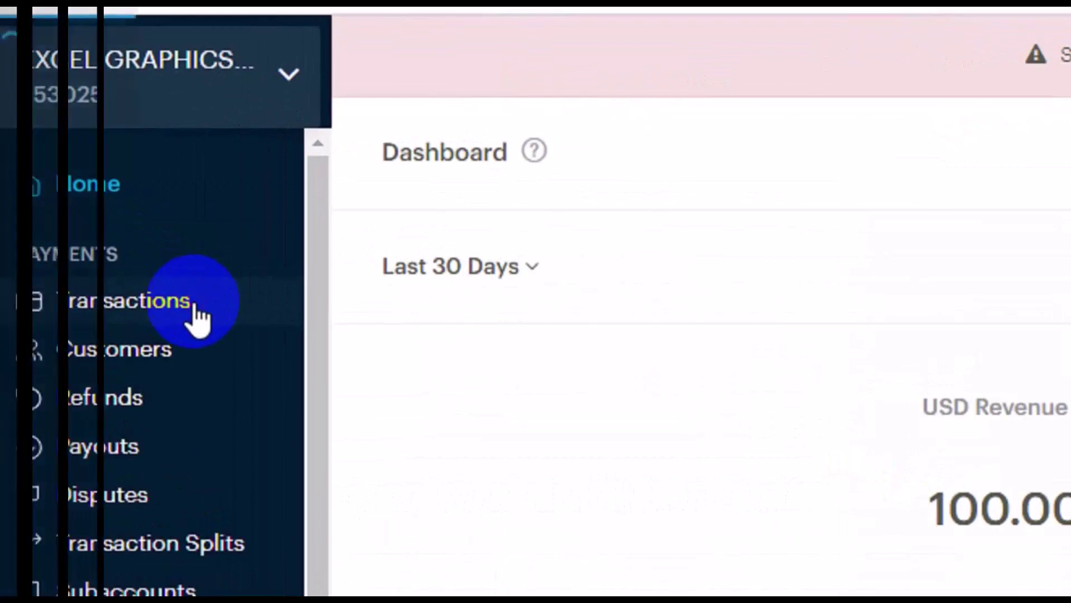
click(192, 308)
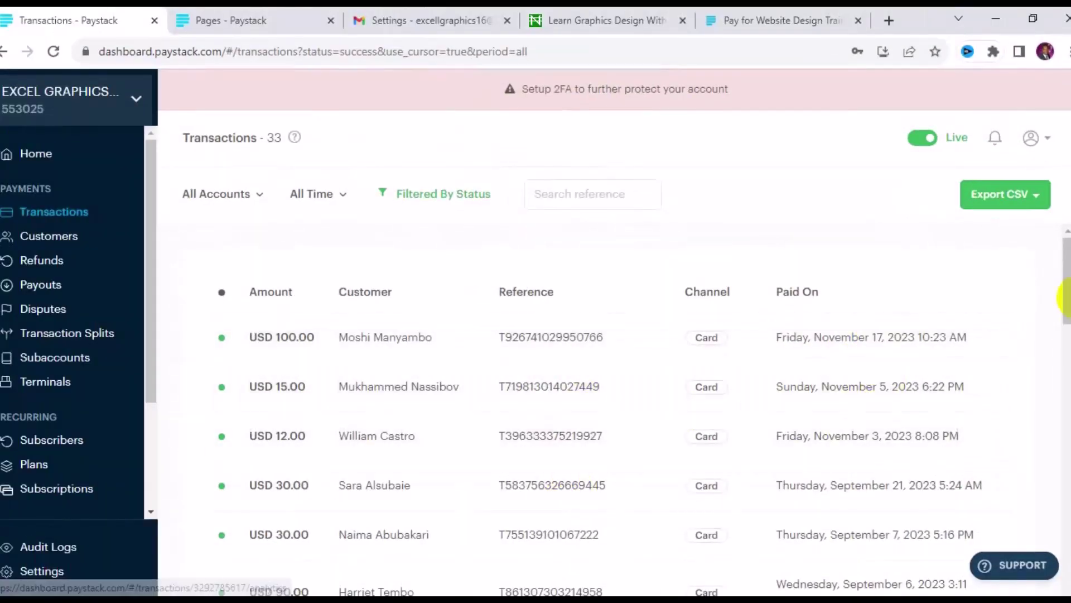
drag(1069, 301, 1065, 562)
scroll(232, 564, down, 3)
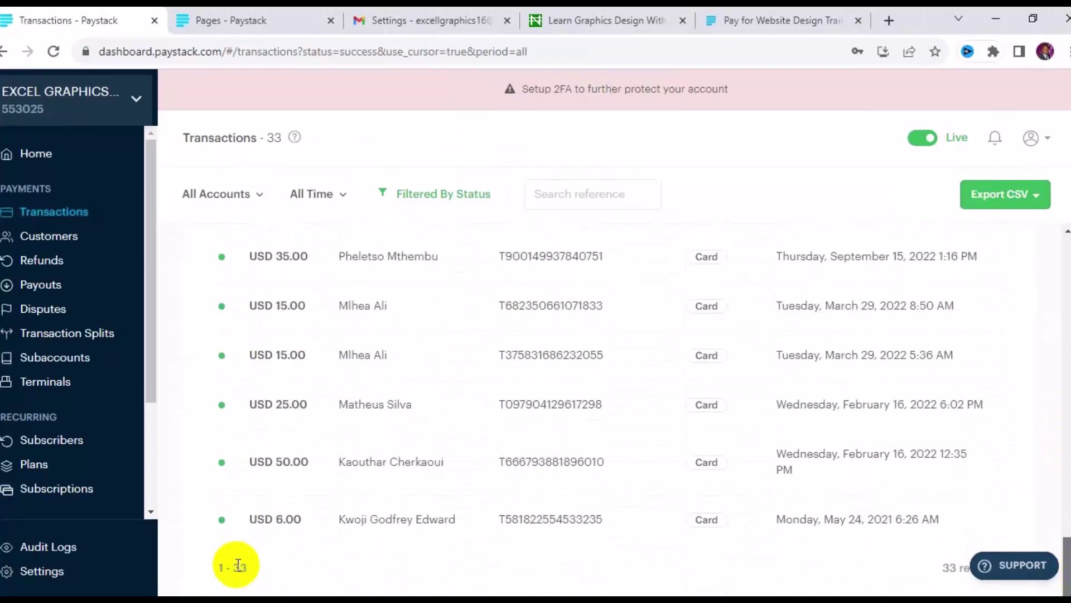
double_click(239, 567)
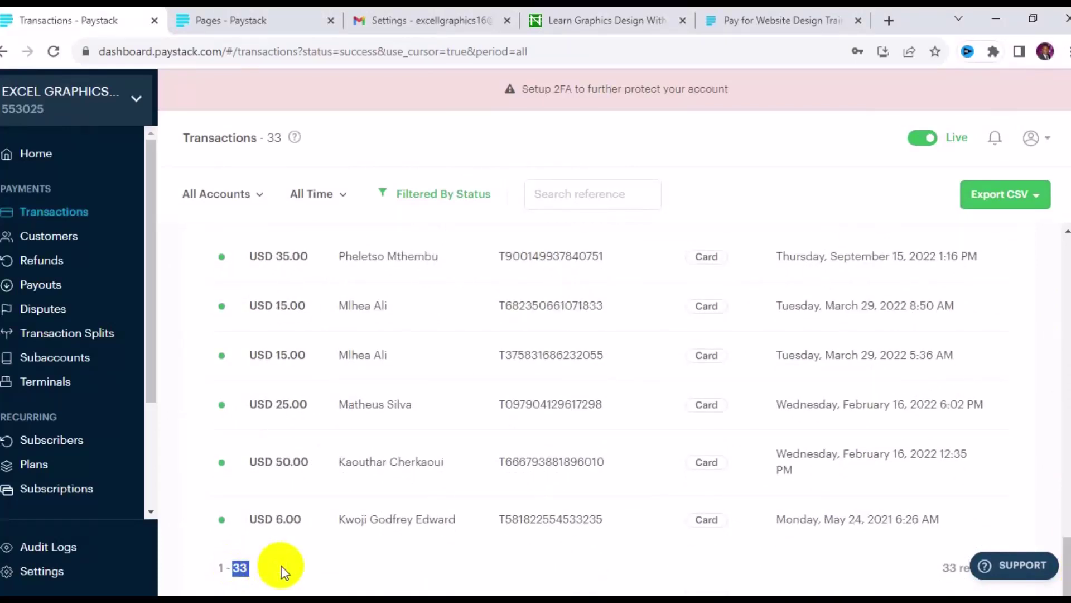